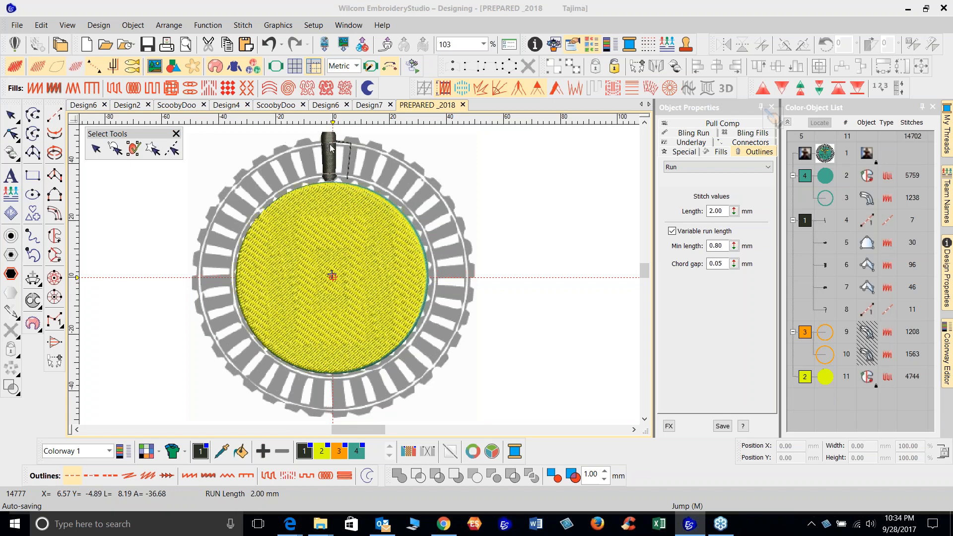
Zoom in on the thread spool at the top and step through its component objects in reshape mode
{"action": "scroll", "coordinate": [336, 173], "scroll_direction": "up", "scroll_amount": 1}
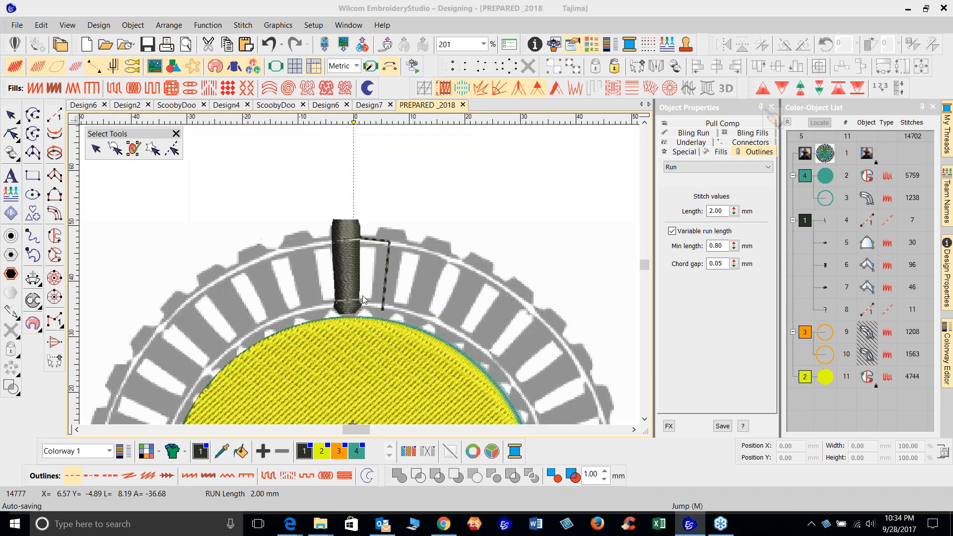
{"action": "scroll", "coordinate": [362, 296], "scroll_direction": "up", "scroll_amount": 1}
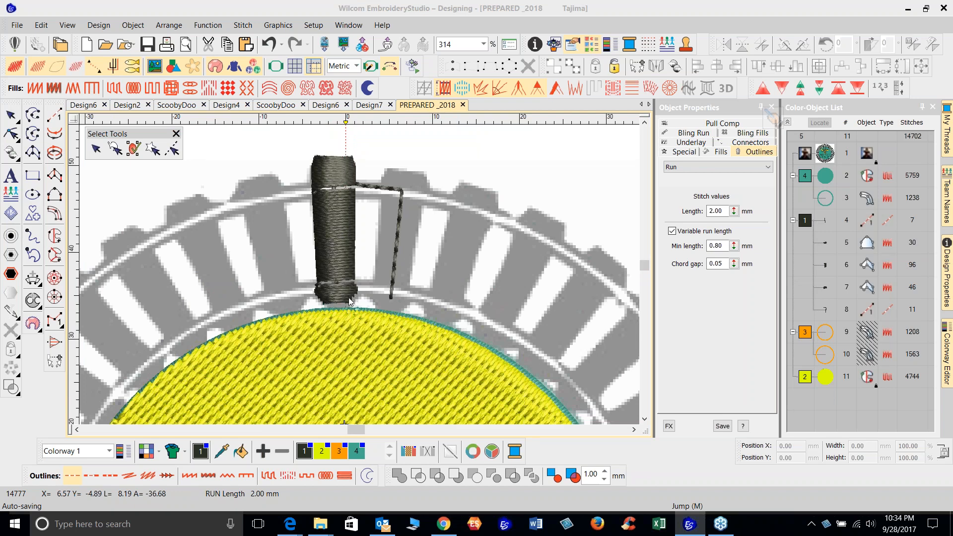
{"action": "left_click", "coordinate": [336, 220]}
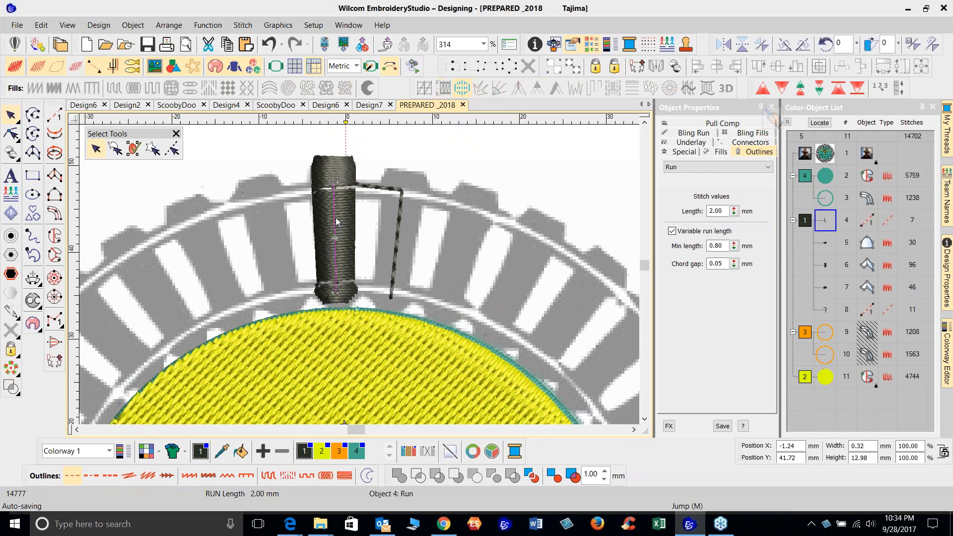
{"action": "key", "text": "Tab"}
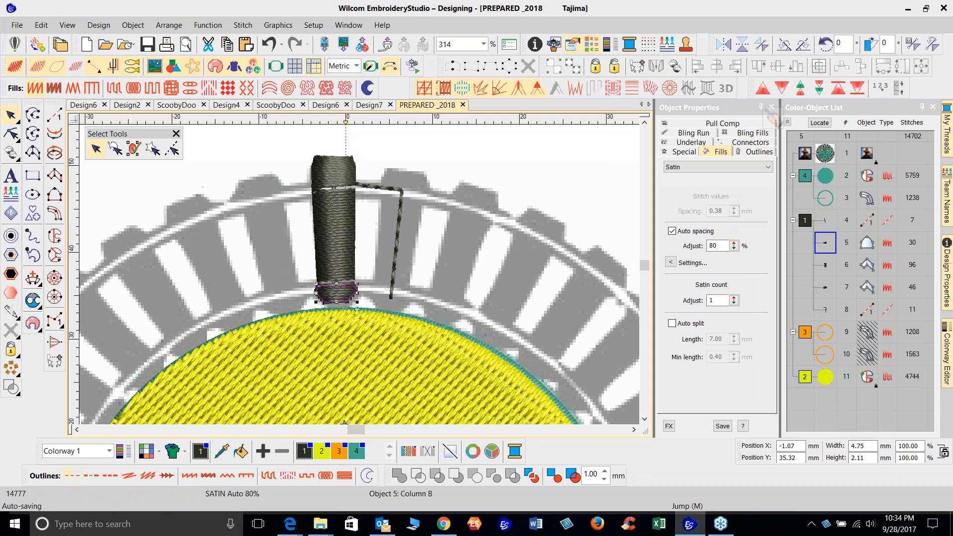
{"action": "key", "text": "h"}
{"action": "key", "text": "Tab"}
{"action": "key", "text": "Tab"}
{"action": "key", "text": "Tab"}
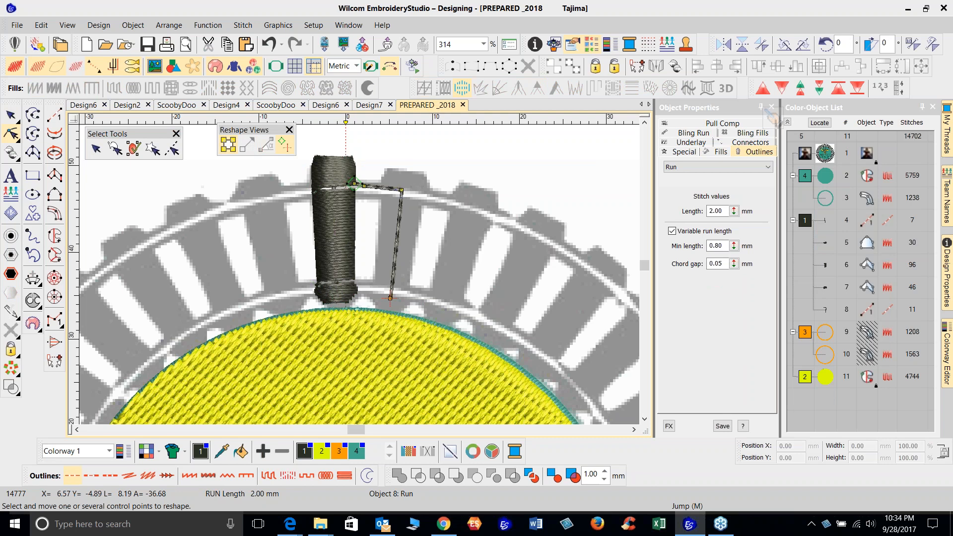
{"action": "key", "text": "Escape"}
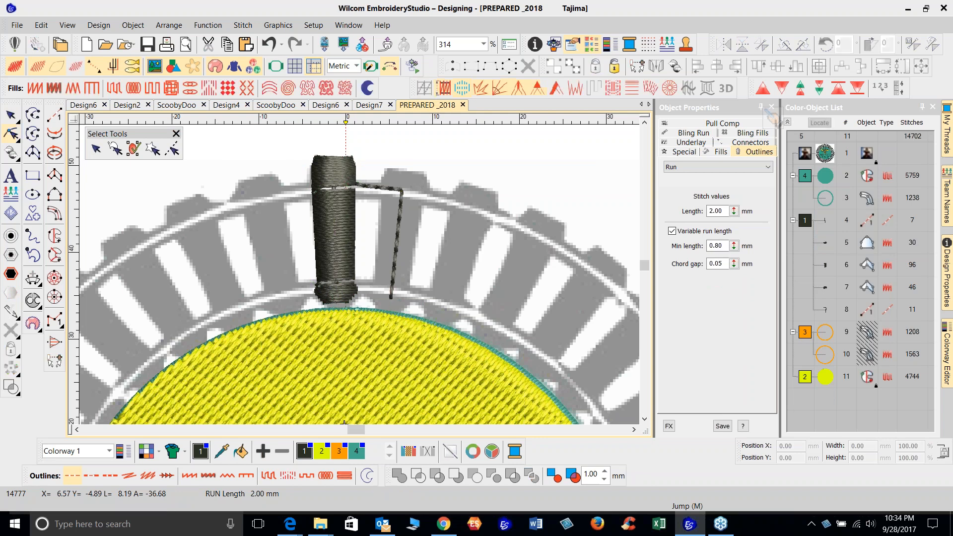
{"action": "key", "text": "0"}
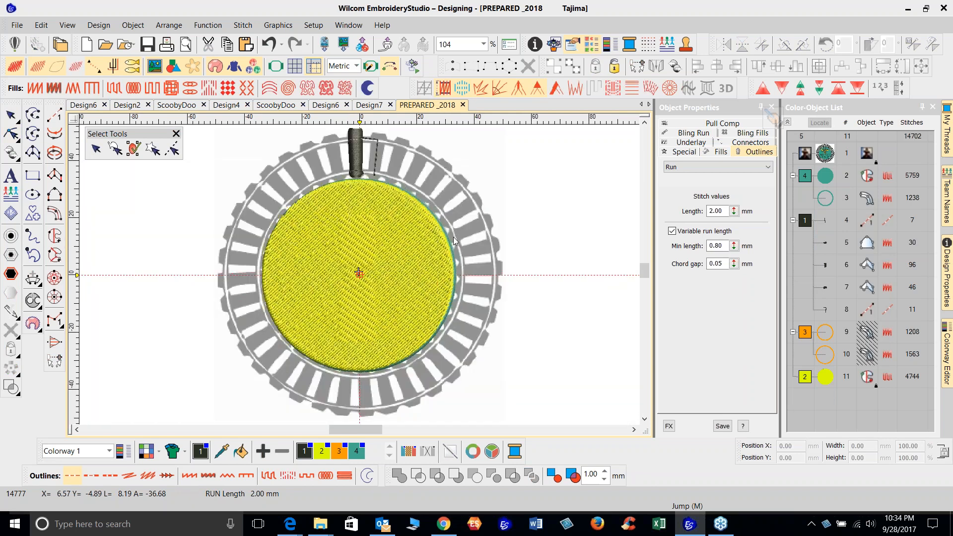
Display the Mirror Merge Tools toolbar
{"action": "left_click", "coordinate": [359, 153]}
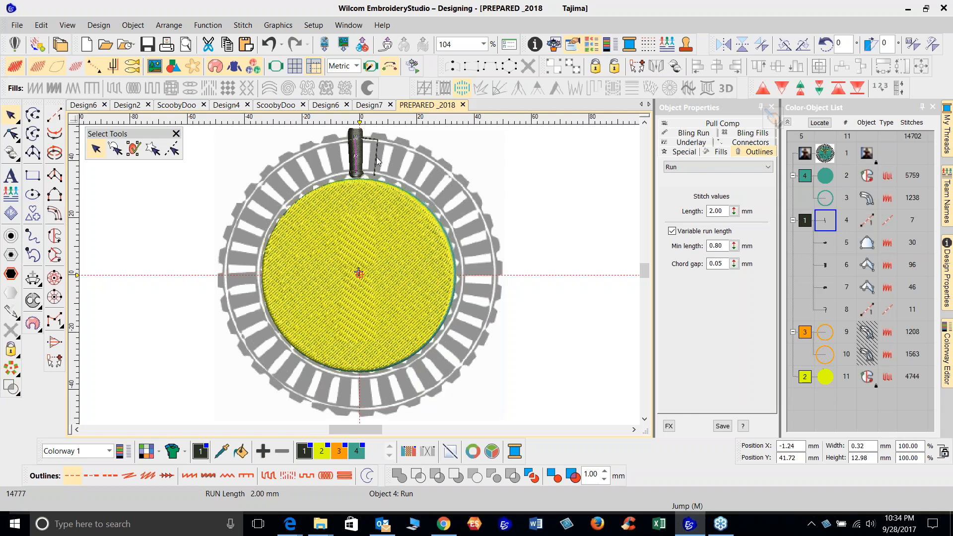
{"action": "left_click", "coordinate": [377, 160]}
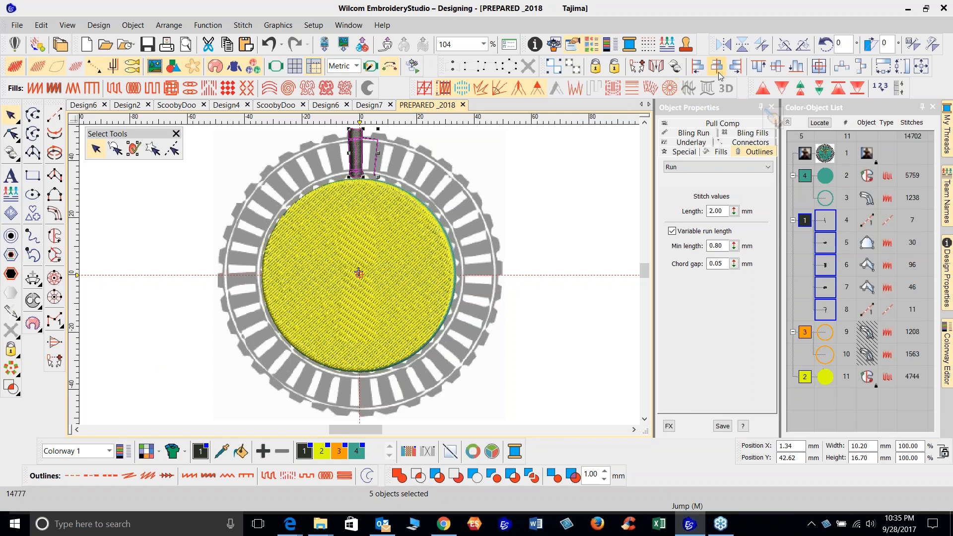
{"action": "right_click", "coordinate": [744, 92]}
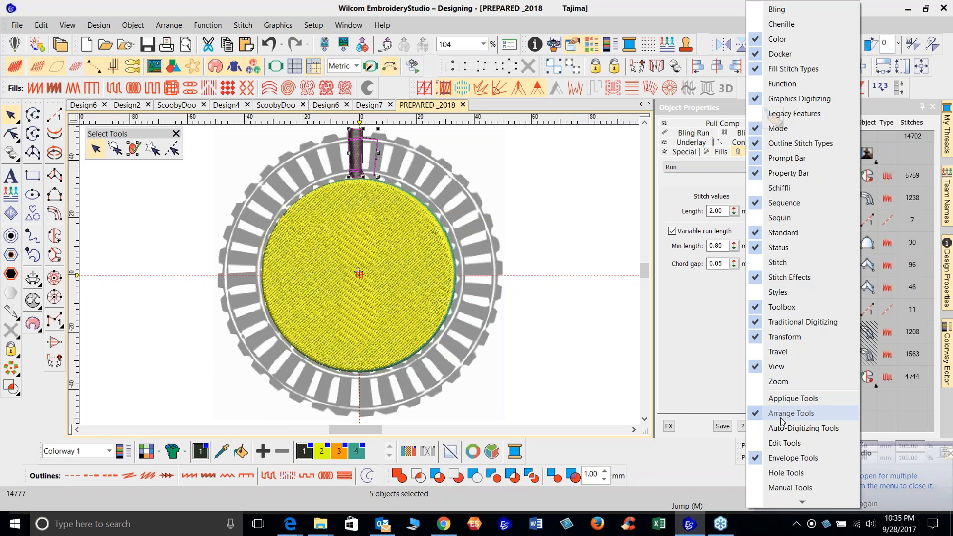
{"action": "mouse_move", "coordinate": [803, 504]}
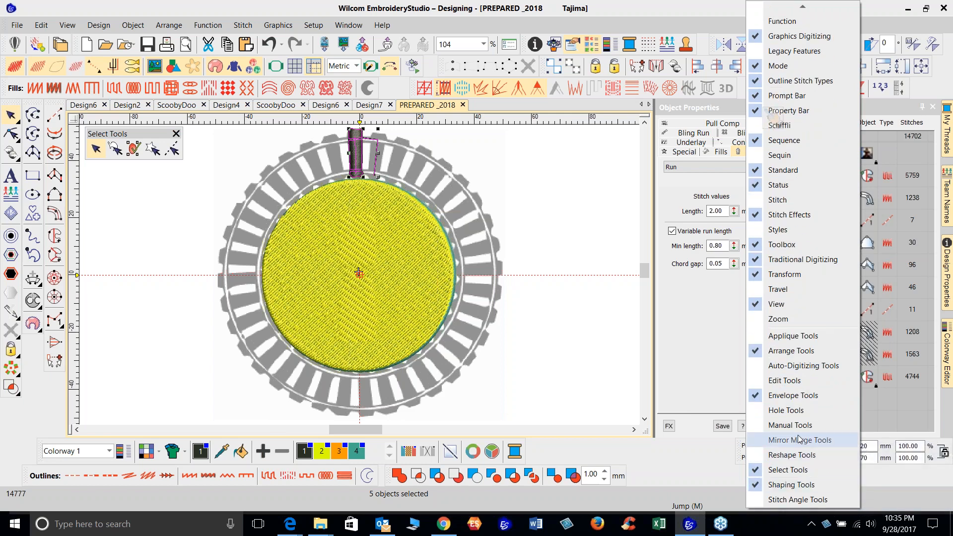
{"action": "left_click", "coordinate": [757, 441]}
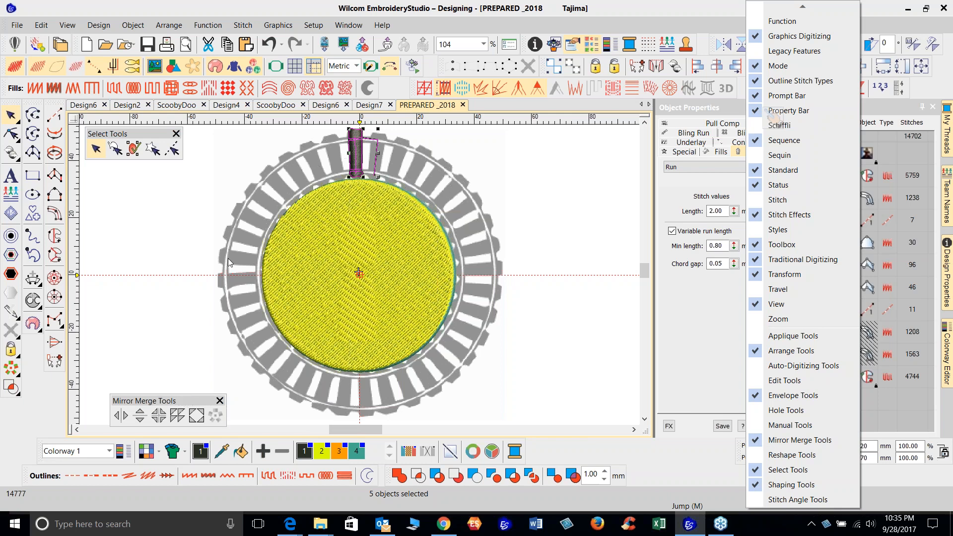
{"action": "left_click", "coordinate": [175, 314]}
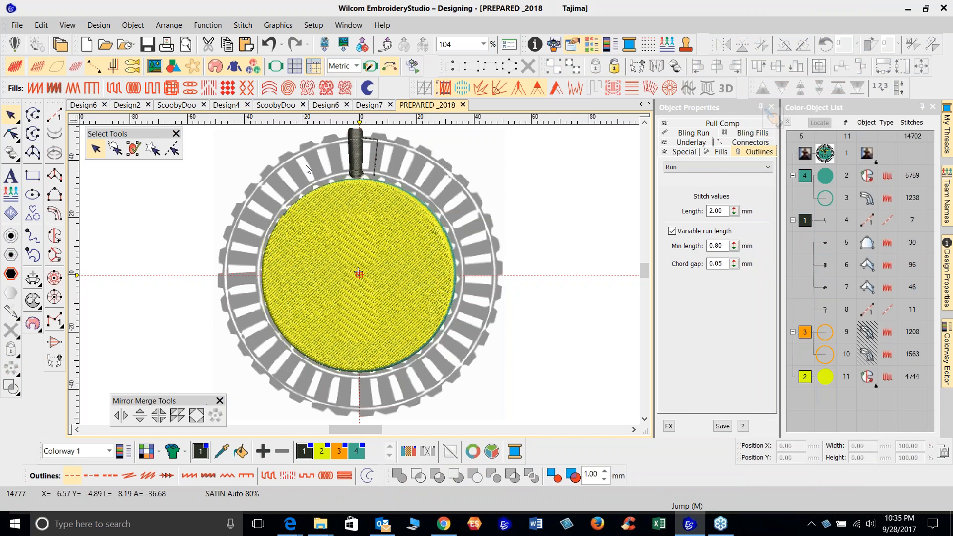
Select the spool group and wreath it into 36 copies around the design's centre
{"action": "left_click", "coordinate": [357, 151]}
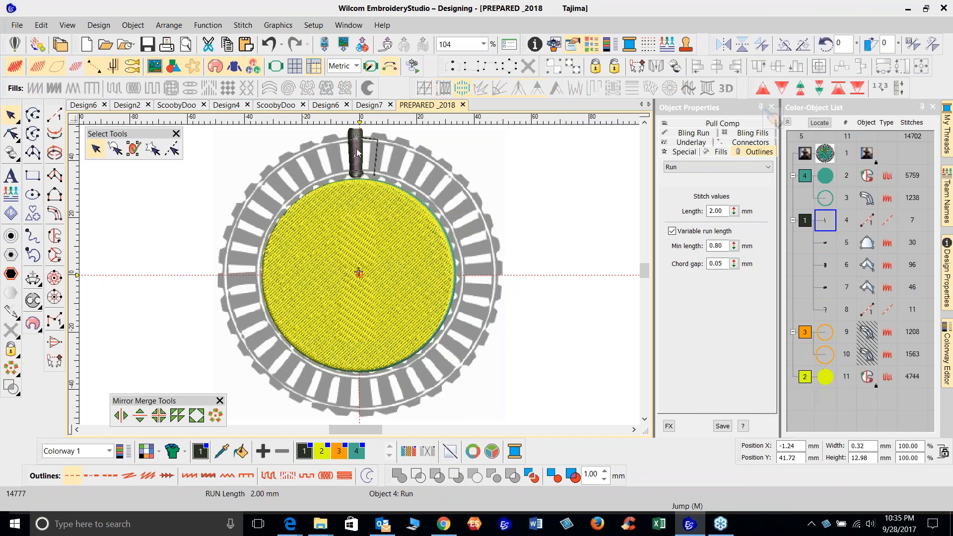
{"action": "left_click", "coordinate": [376, 159], "text": "shift"}
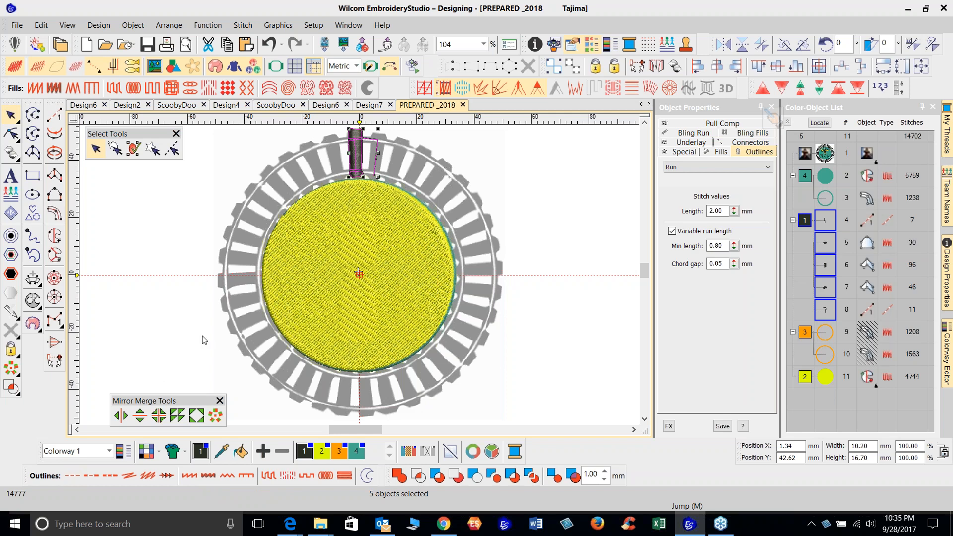
{"action": "left_click", "coordinate": [216, 418]}
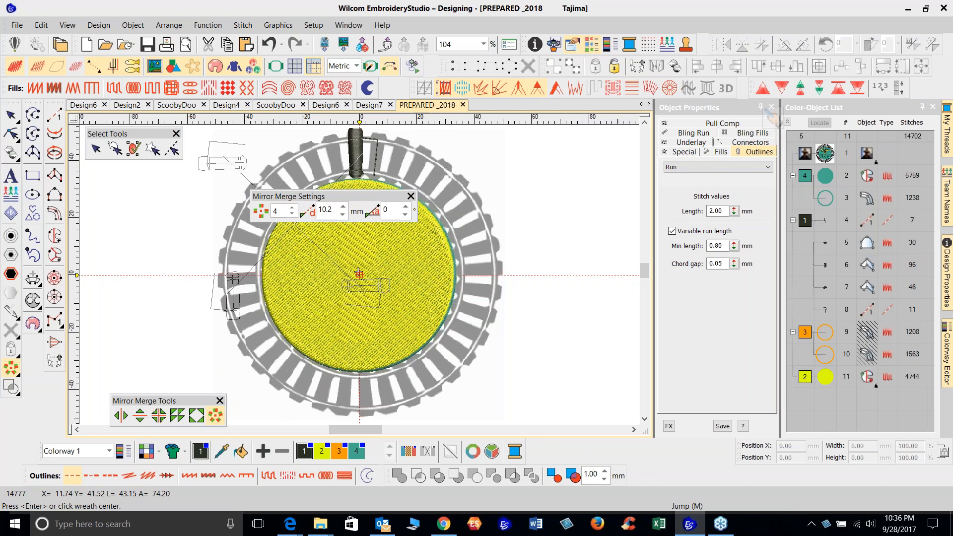
{"action": "left_click_drag", "start_coordinate": [336, 199], "coordinate": [170, 363]}
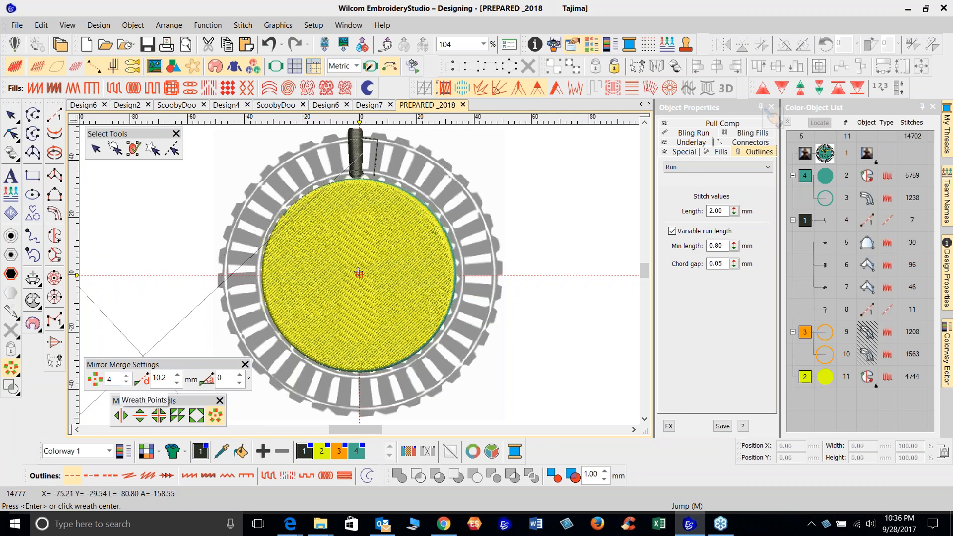
{"action": "double_click", "coordinate": [110, 380]}
{"action": "type", "text": "36"}
{"action": "key", "text": "Return"}
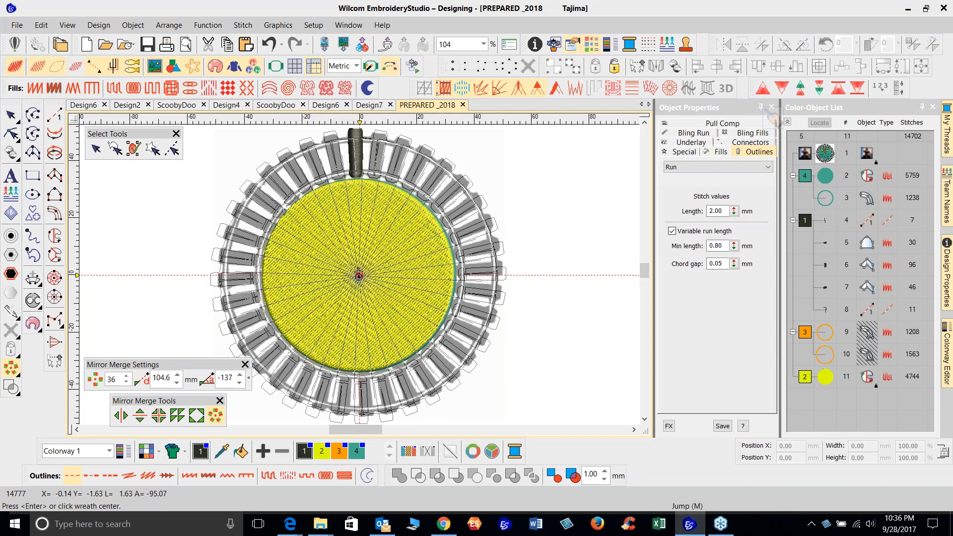
{"action": "left_click", "coordinate": [358, 275]}
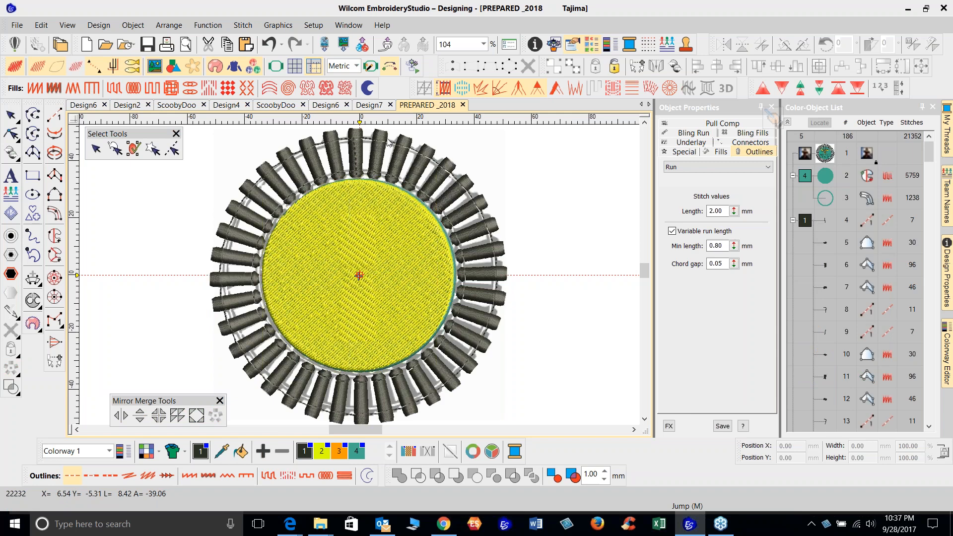
Delete the duplicate run stitch on the top spool
{"action": "left_click", "coordinate": [357, 131]}
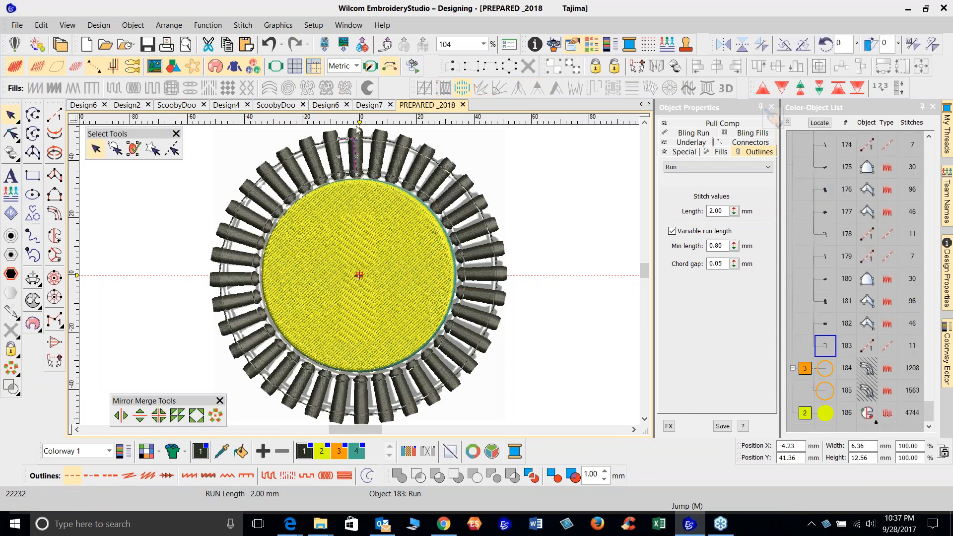
{"action": "key", "text": "Delete"}
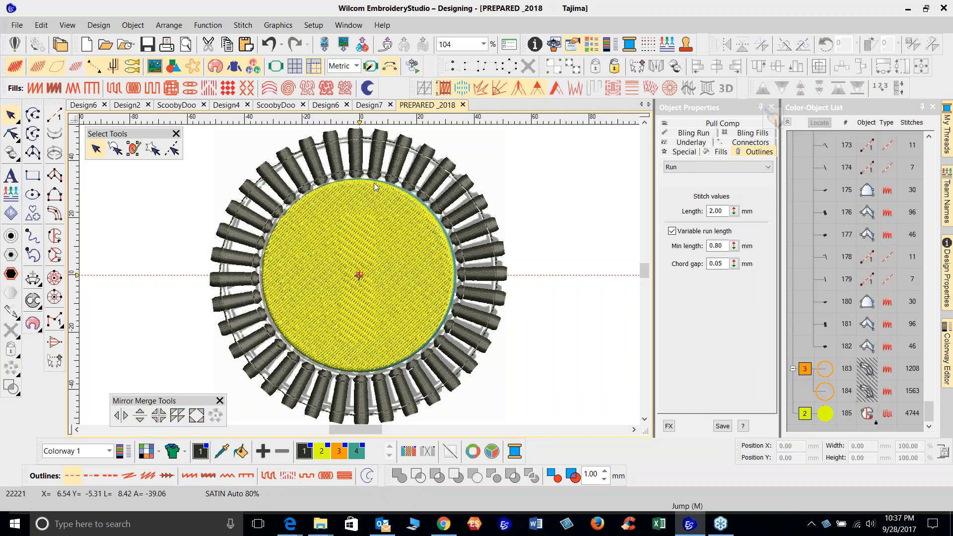
Step through the objects of the top spool group
{"action": "left_click", "coordinate": [359, 153]}
{"action": "key", "text": "Tab"}
{"action": "key", "text": "Tab"}
{"action": "key", "text": "Tab"}
{"action": "key", "text": "Tab"}
{"action": "key", "text": "Tab"}
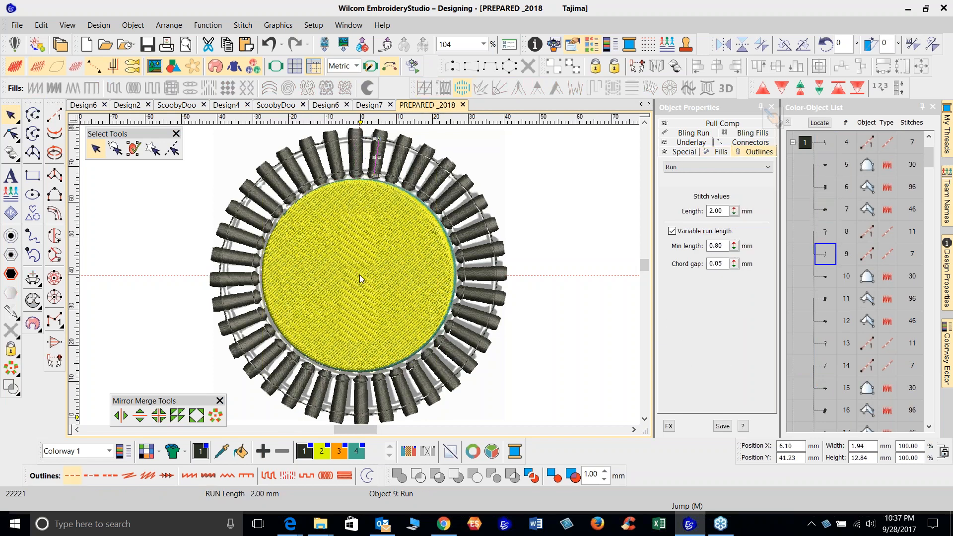
Zoom in on the top spools and step through the wreathed objects in reshape mode
{"action": "scroll", "coordinate": [359, 162], "scroll_direction": "up", "scroll_amount": 3}
{"action": "left_click", "coordinate": [351, 197]}
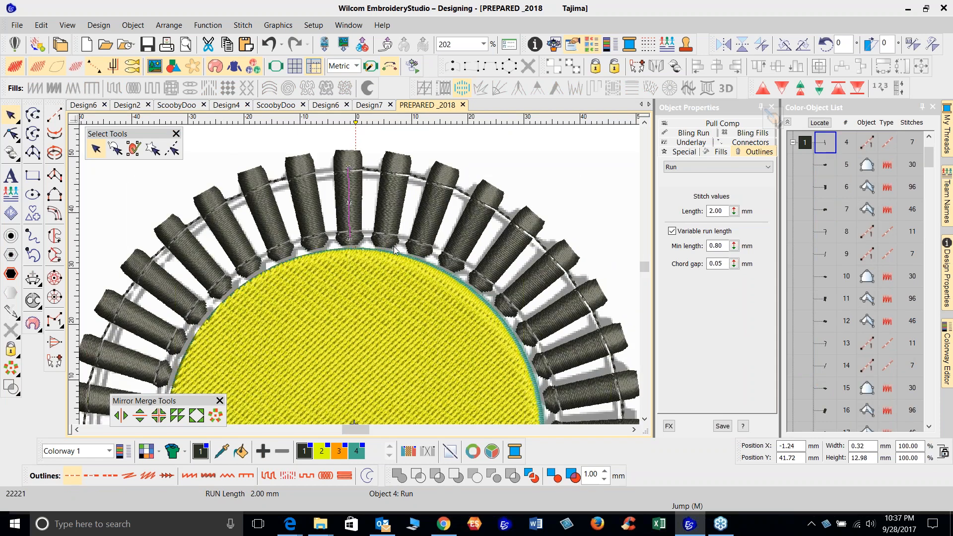
{"action": "key", "text": "h"}
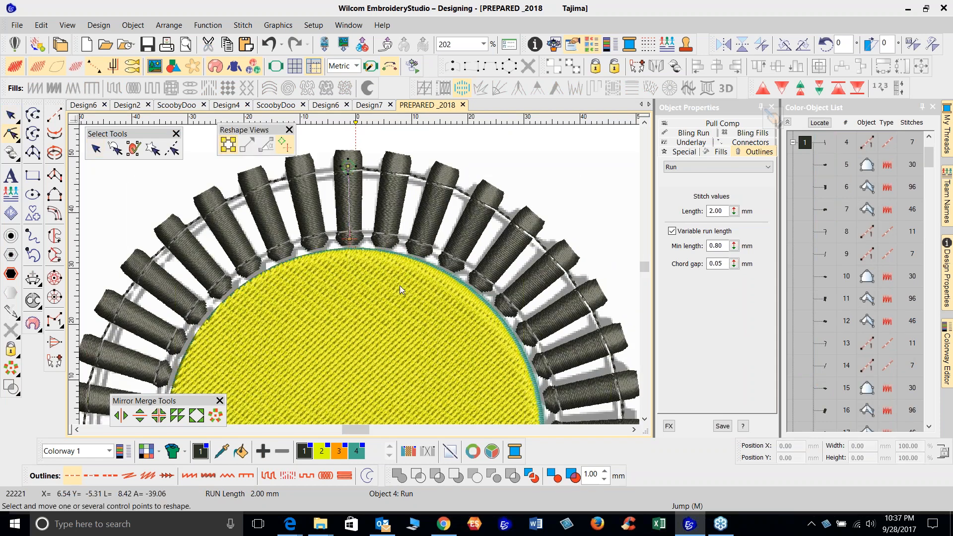
{"action": "key", "text": "Tab"}
{"action": "key", "text": "Tab"}
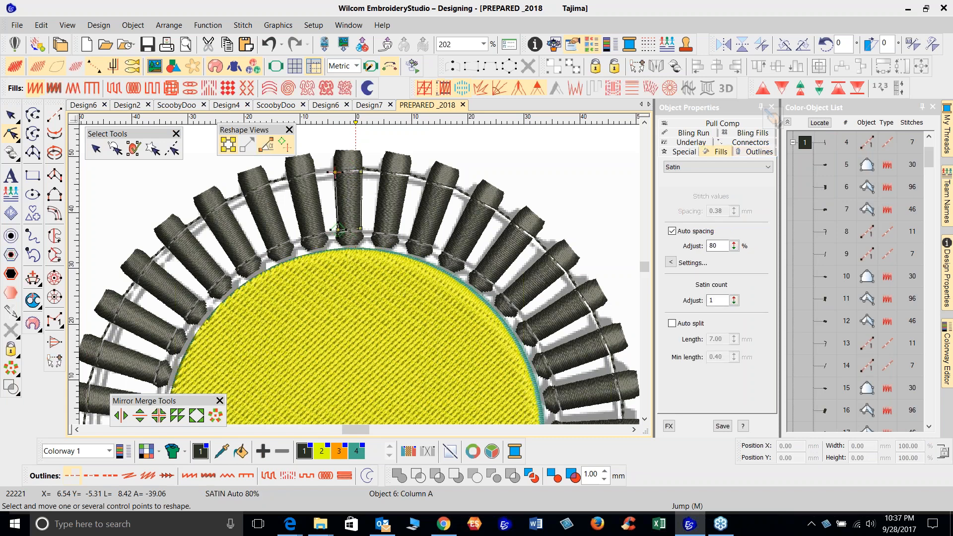
{"action": "key", "text": "Tab"}
{"action": "key", "text": "Tab"}
{"action": "key", "text": "Tab"}
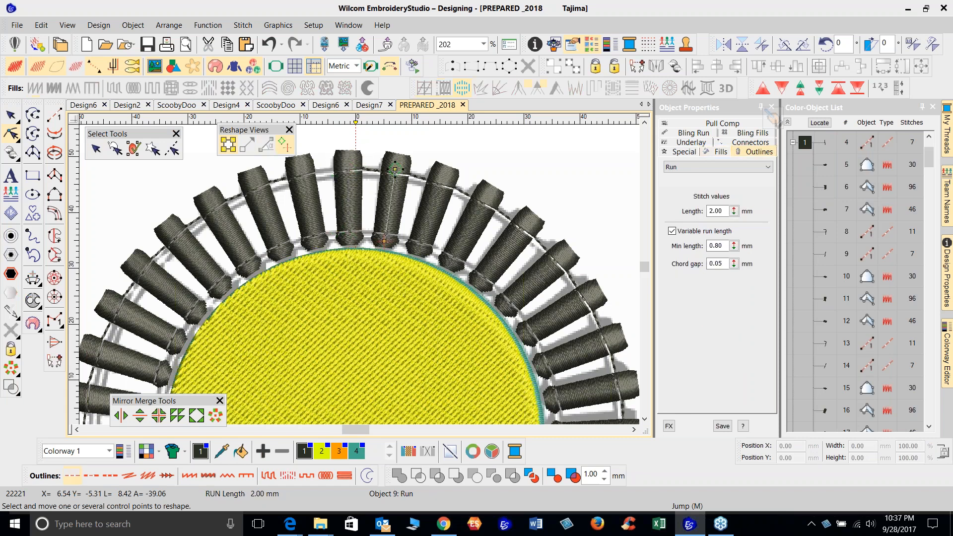
{"action": "key", "text": "Tab"}
{"action": "key", "text": "Tab"}
{"action": "key", "text": "Tab"}
{"action": "key", "text": "Tab"}
{"action": "key", "text": "Tab"}
{"action": "key", "text": "Tab"}
{"action": "key", "text": "Tab"}
{"action": "key", "text": "Tab"}
{"action": "key", "text": "Tab"}
{"action": "key", "text": "Tab"}
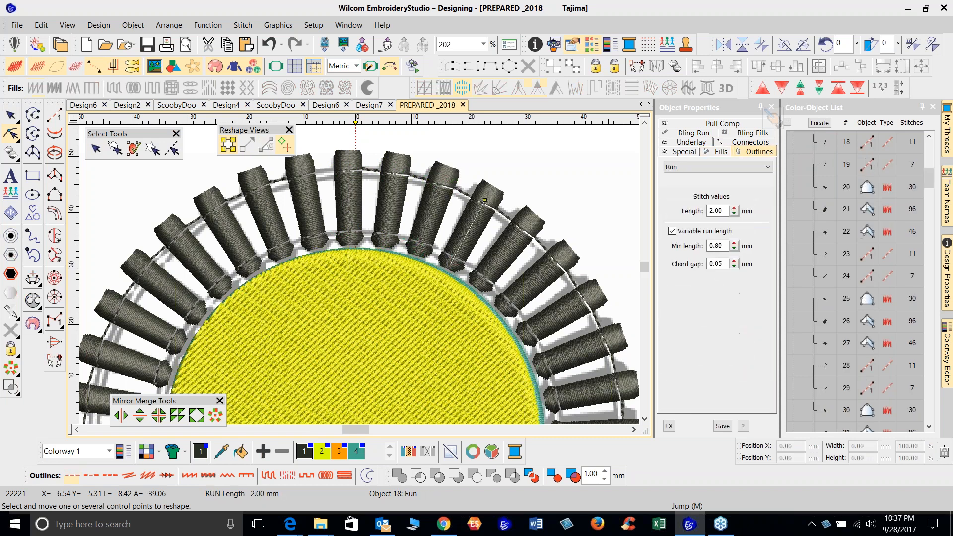
{"action": "key", "text": "Tab"}
{"action": "key", "text": "Tab"}
{"action": "key", "text": "Tab"}
{"action": "key", "text": "Tab"}
{"action": "key", "text": "Tab"}
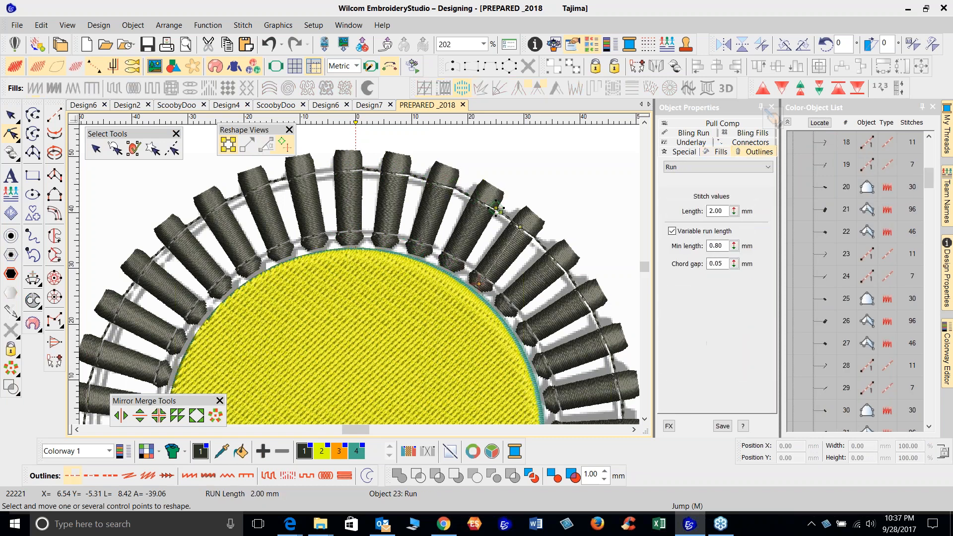
{"action": "key", "text": "Tab"}
{"action": "key", "text": "Tab"}
{"action": "key", "text": "Tab"}
{"action": "key", "text": "Tab"}
{"action": "key", "text": "Tab"}
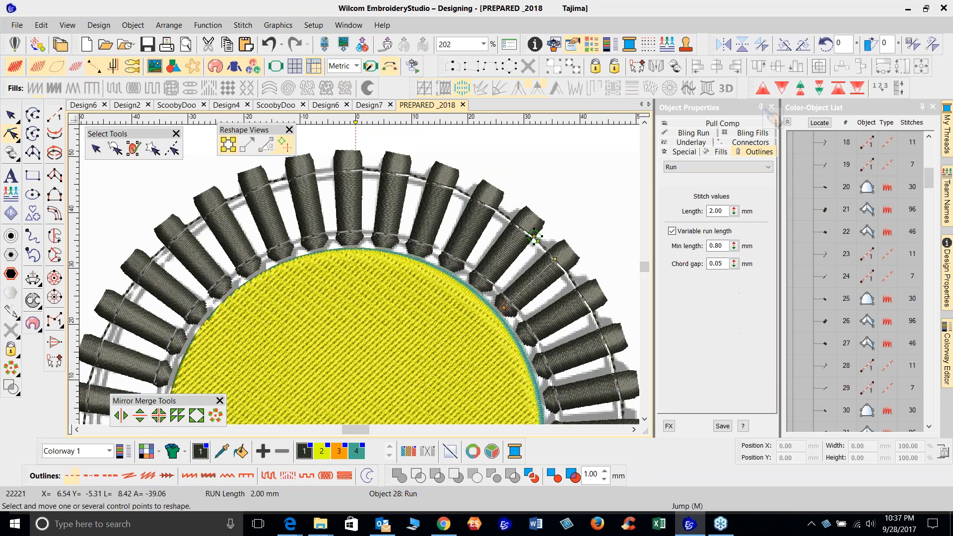
{"action": "key", "text": "Tab"}
{"action": "key", "text": "Tab"}
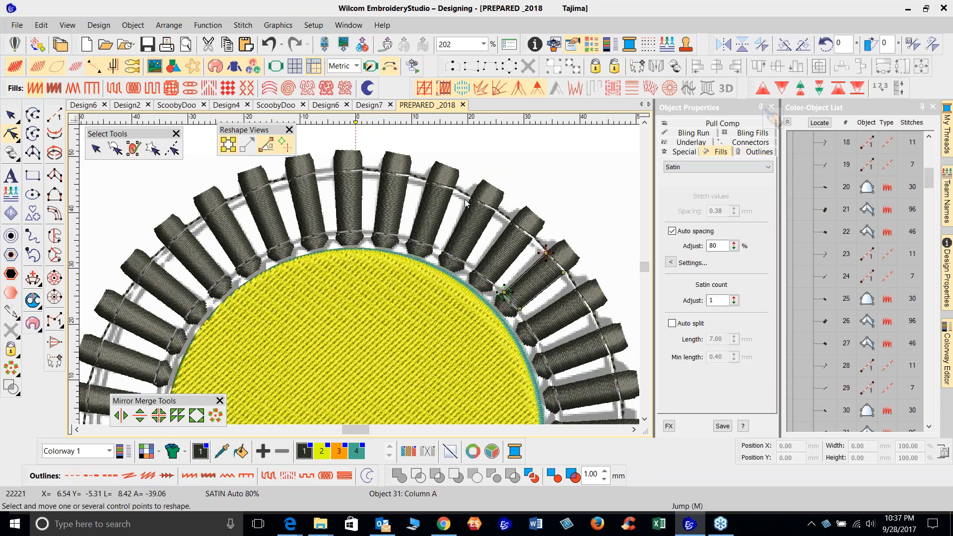
{"action": "key", "text": "0"}
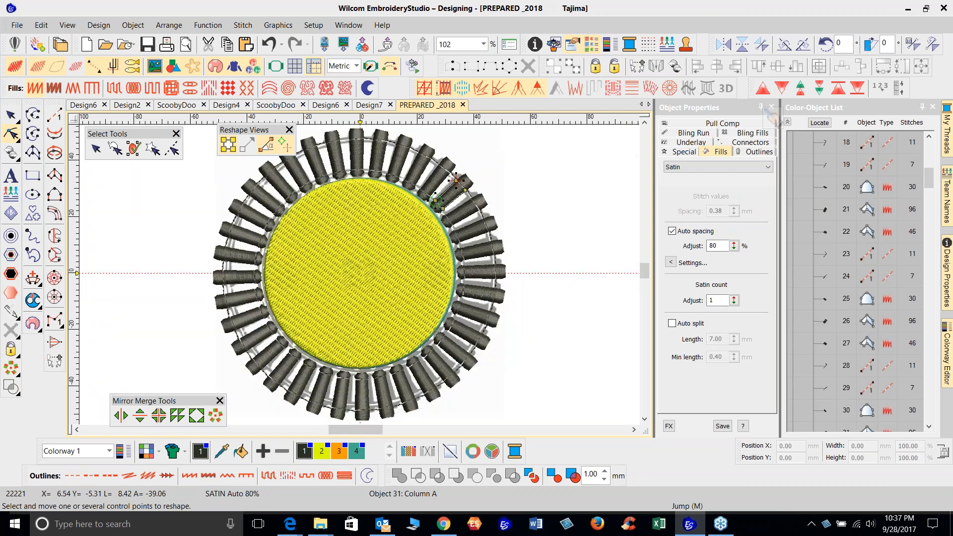
{"action": "left_click", "coordinate": [10, 114]}
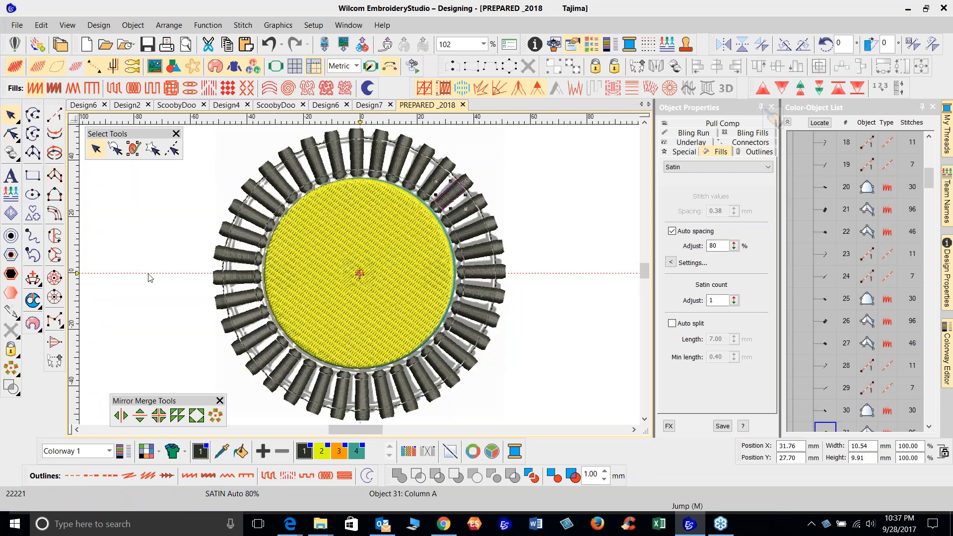
{"action": "left_click", "coordinate": [545, 156]}
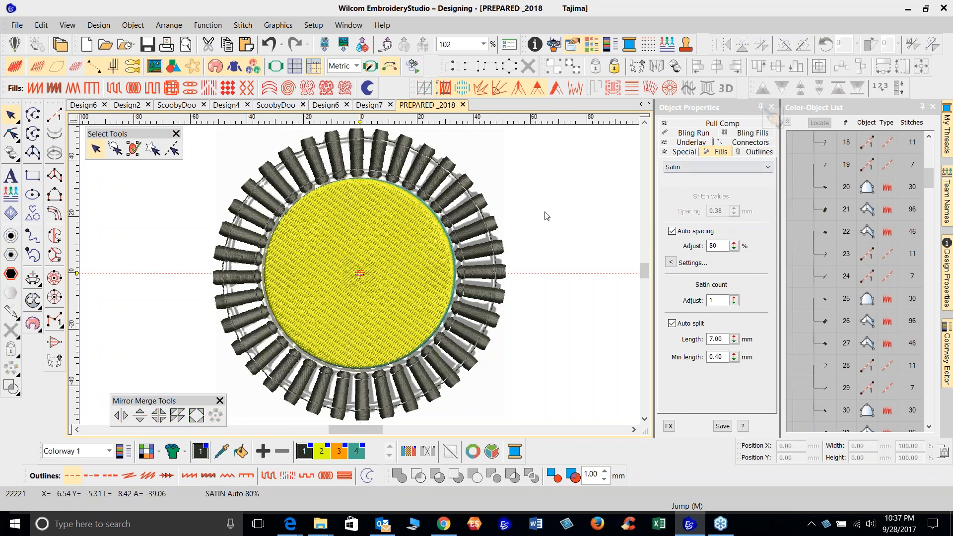
{"action": "left_click", "coordinate": [891, 13]}
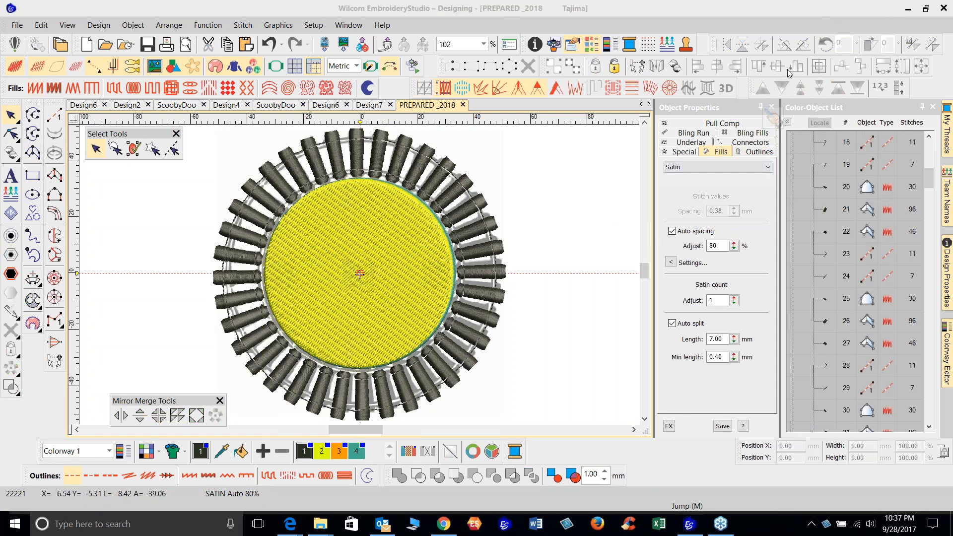
Unhide the two orange circle outline objects
{"action": "left_click_drag", "start_coordinate": [929, 181], "coordinate": [929, 416]}
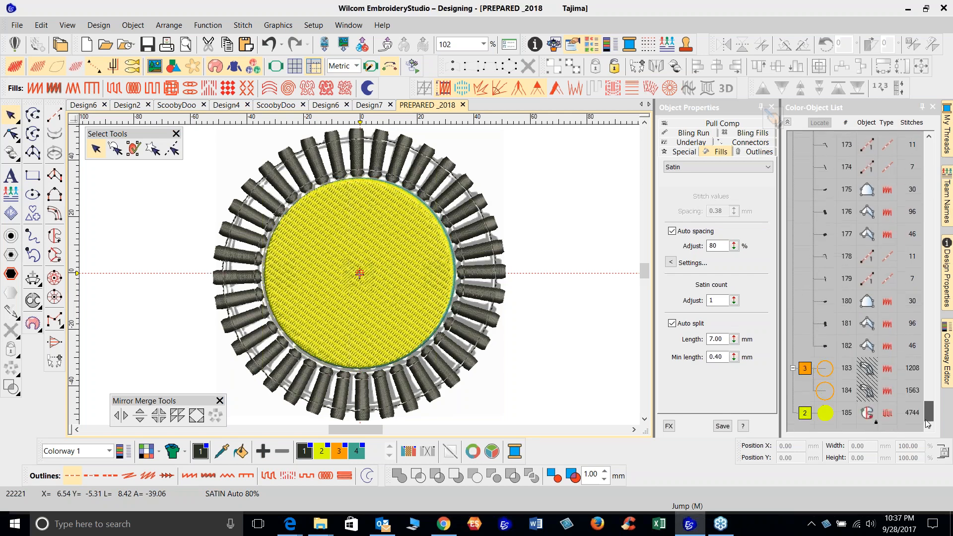
{"action": "right_click", "coordinate": [806, 370]}
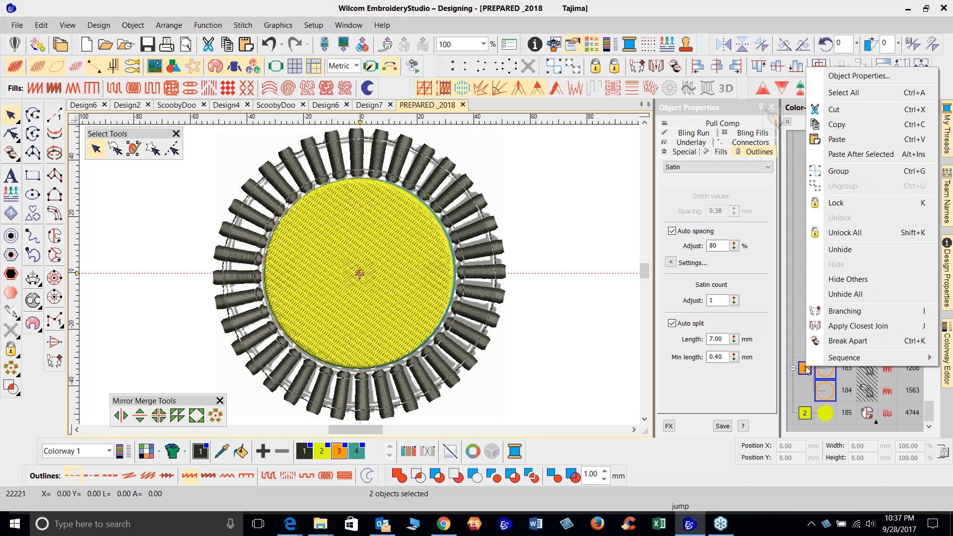
{"action": "left_click", "coordinate": [844, 251]}
{"action": "left_click", "coordinate": [165, 221]}
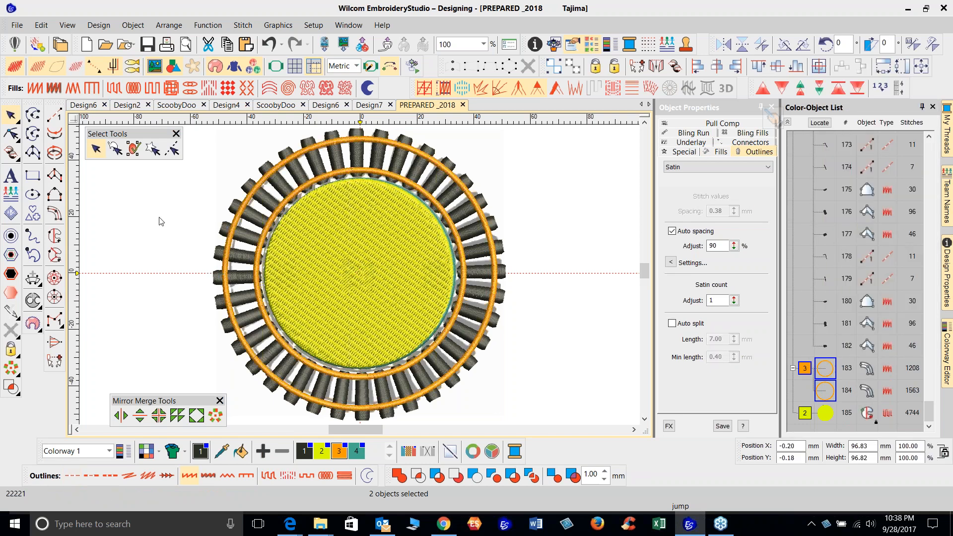
Unlock the yellow fill circle
{"action": "right_click", "coordinate": [826, 413]}
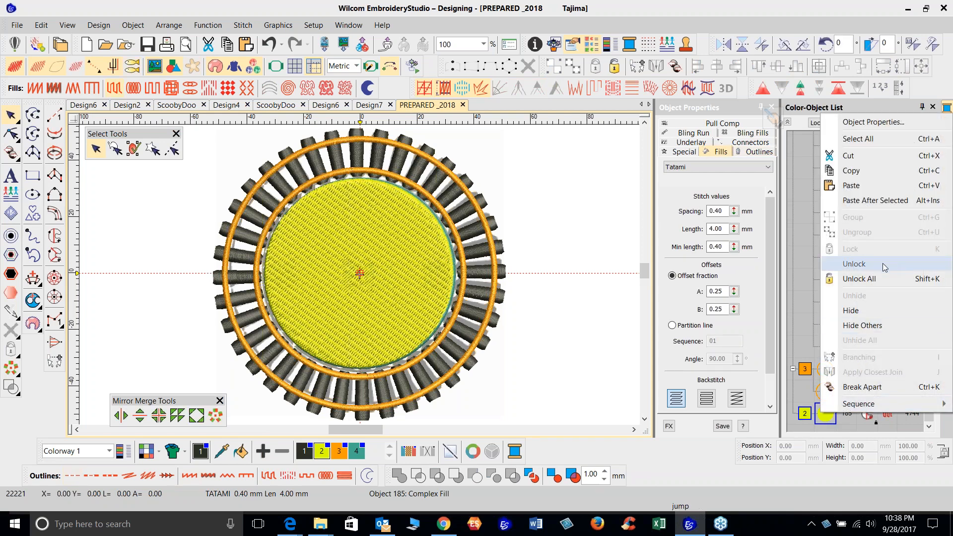
{"action": "left_click", "coordinate": [854, 264]}
{"action": "left_click", "coordinate": [134, 262]}
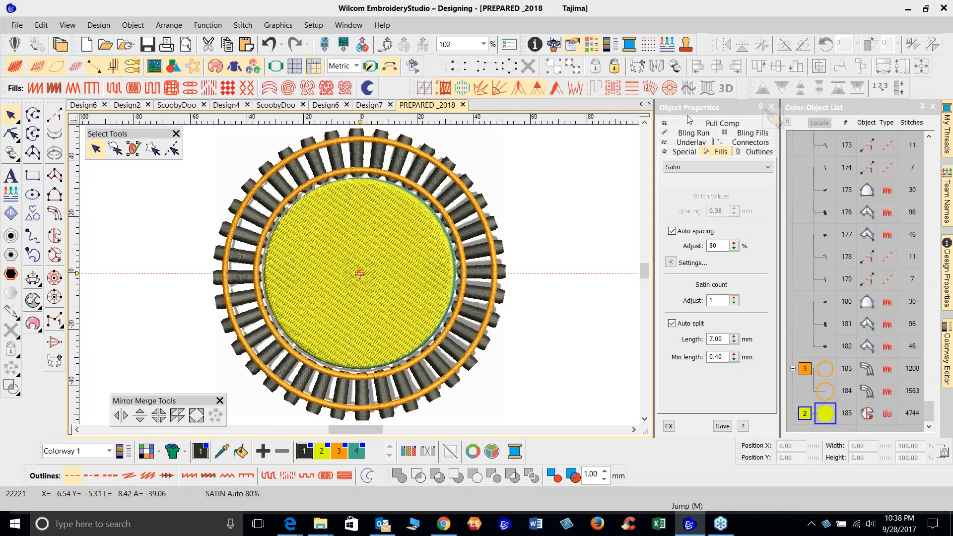